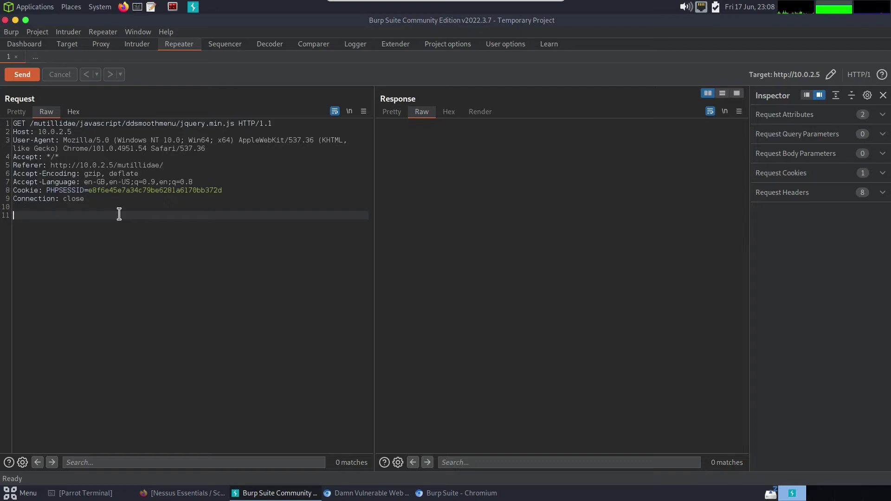
# Send the GET request for jquery.min.js to 10.0.2.5 and select its Referer through Cookie header lines.
pyautogui.click(37, 75)
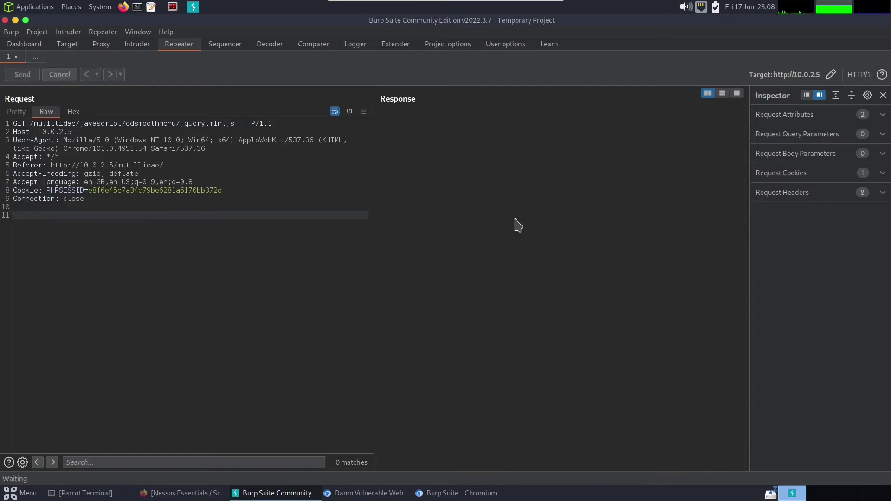
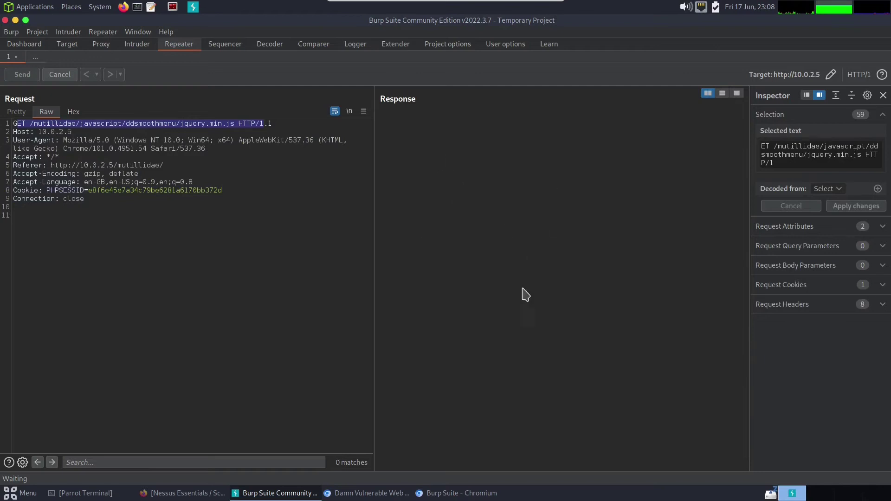
pyautogui.click(251, 166)
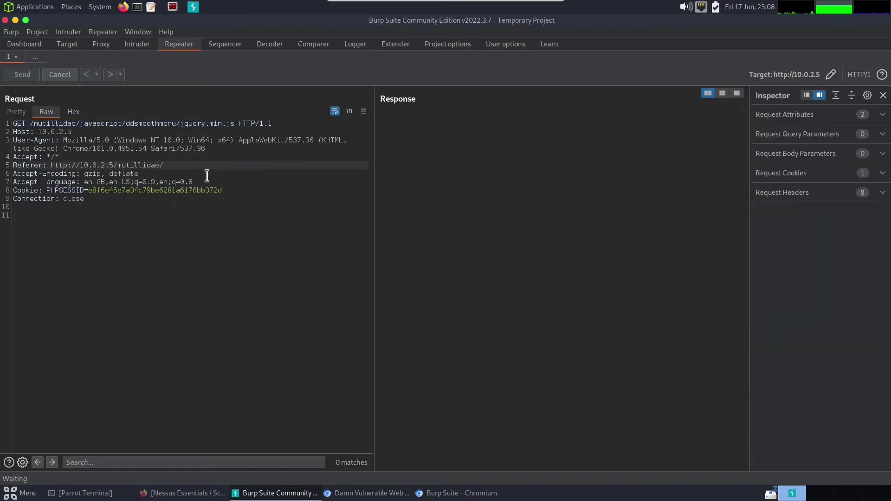
pyautogui.moveTo(232, 192); pyautogui.dragTo(131, 155)
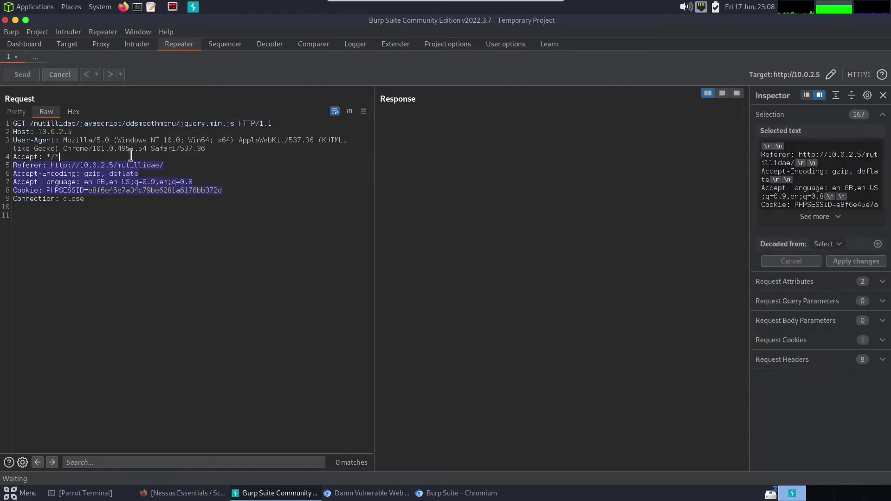
# Look through the Sequencer, Decoder, Comparer and Logger tools.
pyautogui.click(225, 45)
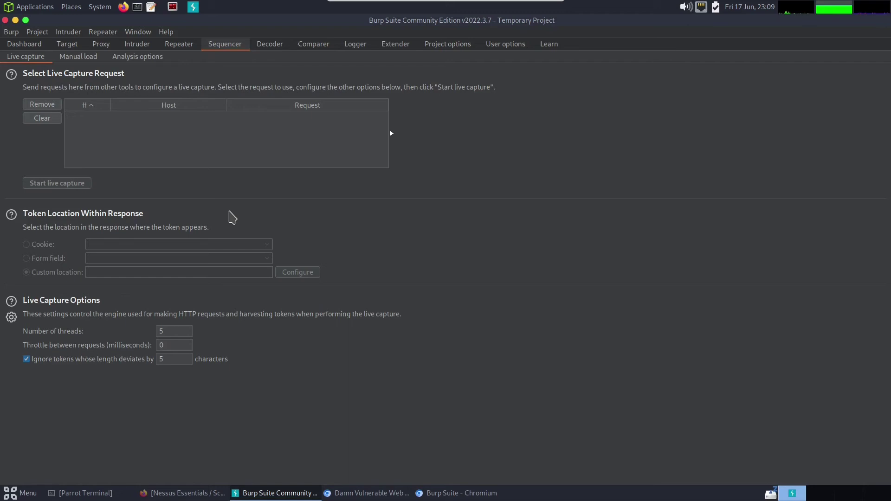
pyautogui.click(266, 45)
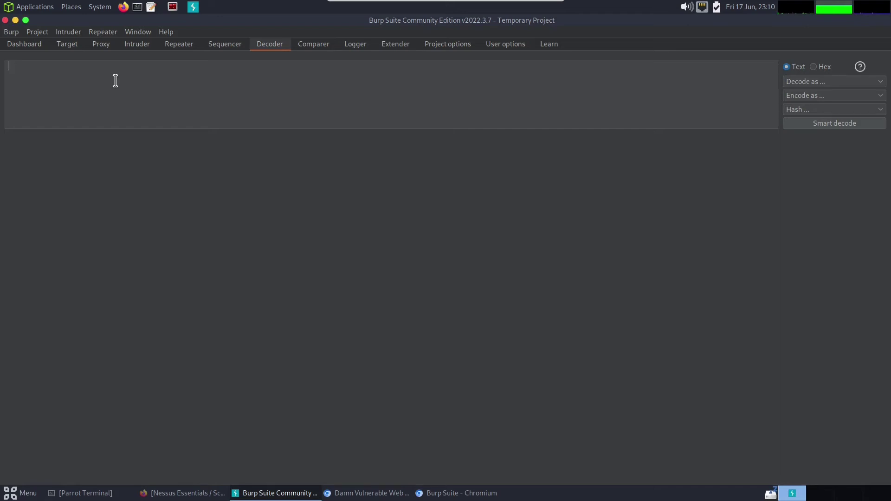
pyautogui.click(312, 45)
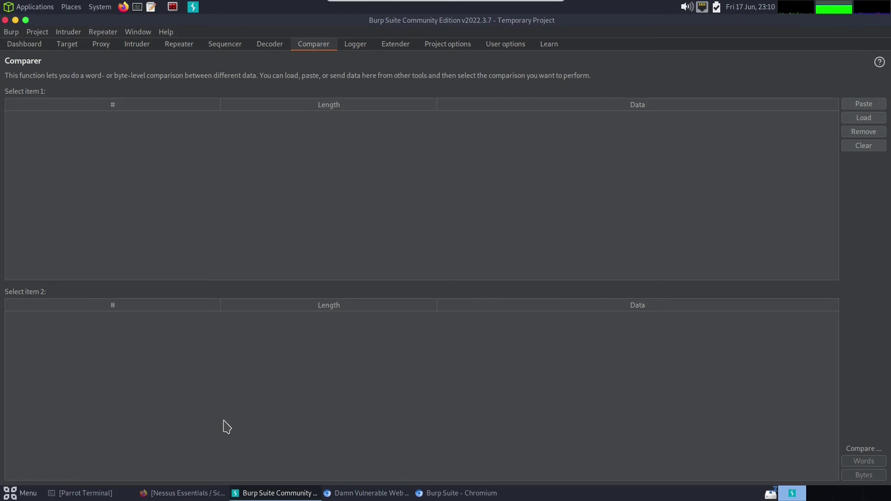
pyautogui.click(360, 51)
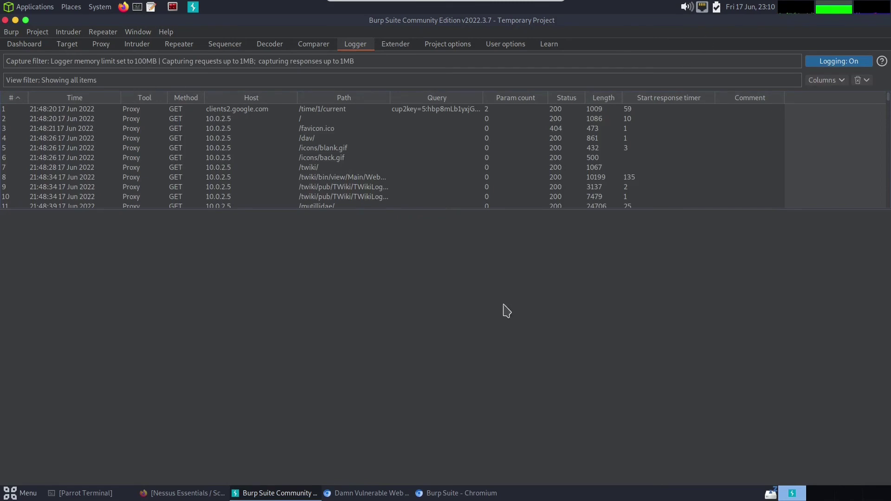
# Browse the BApp Store extensions and read the descriptions of Log4Shell Everywhere and Log4Shell Scanner.
pyautogui.click(395, 45)
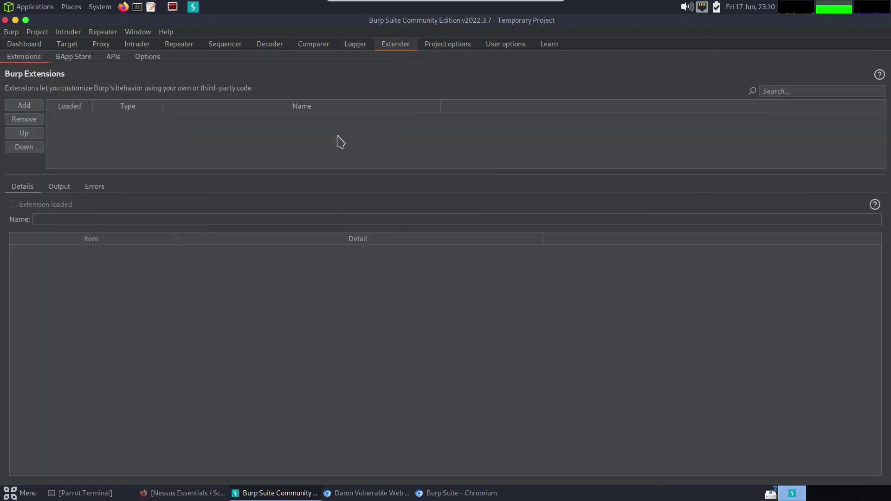
pyautogui.click(74, 58)
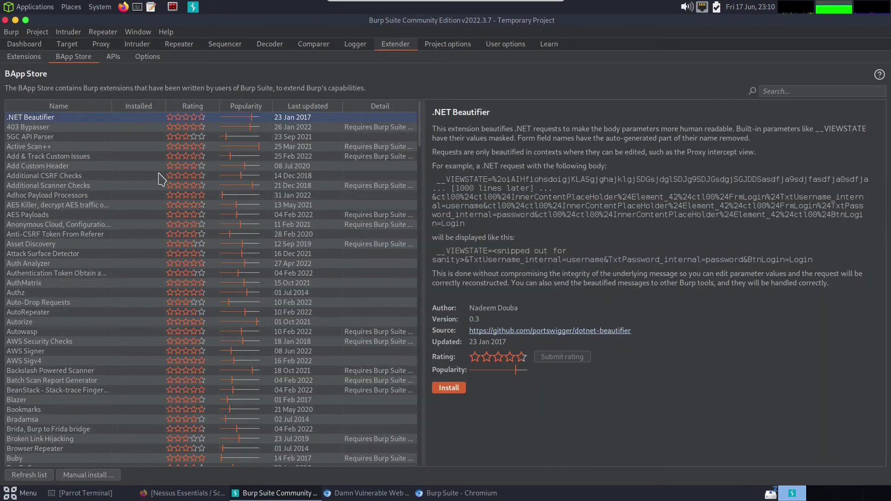
pyautogui.scroll(-10, 154, 202)
pyautogui.scroll(-20, 149, 203)
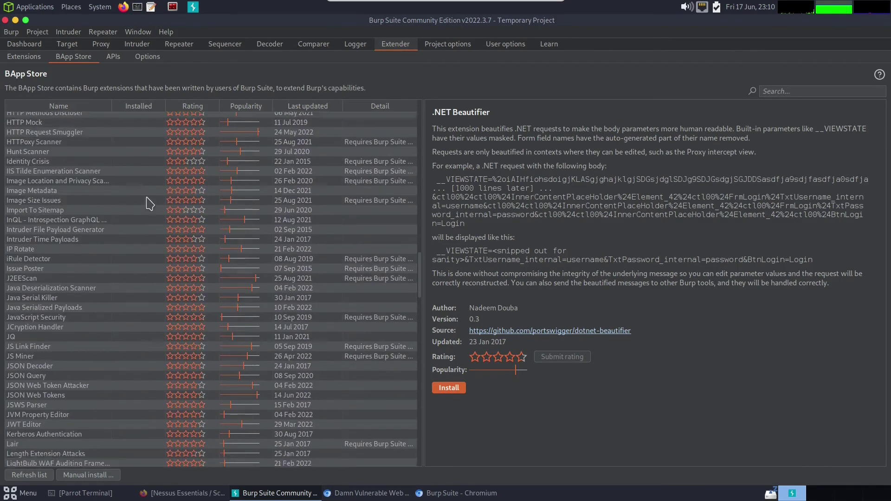
pyautogui.scroll(-7, 149, 203)
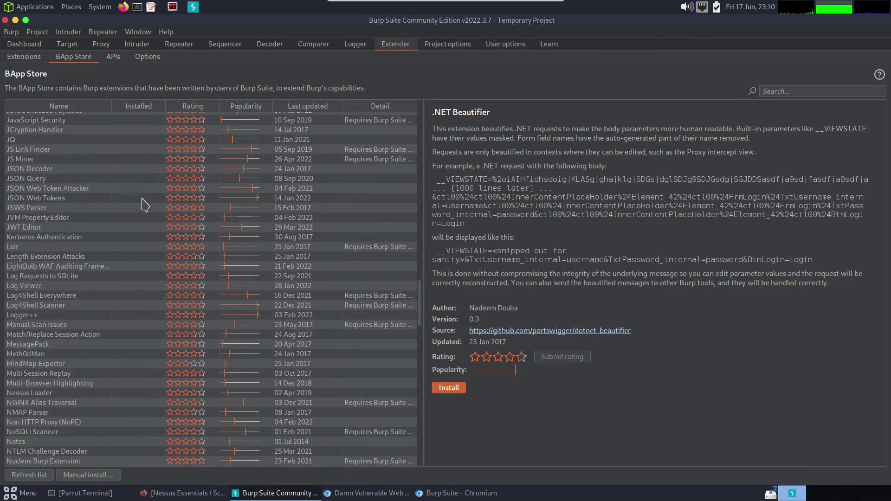
pyautogui.click(62, 295)
pyautogui.click(55, 305)
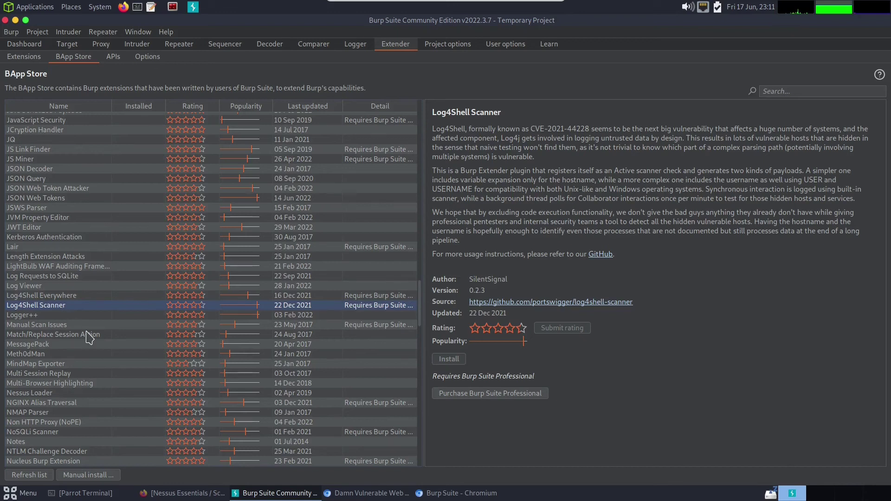
# Look over the remaining BApp Store extensions down to the end of the alphabetical list.
pyautogui.scroll(-6, 95, 337)
pyautogui.scroll(-13, 96, 338)
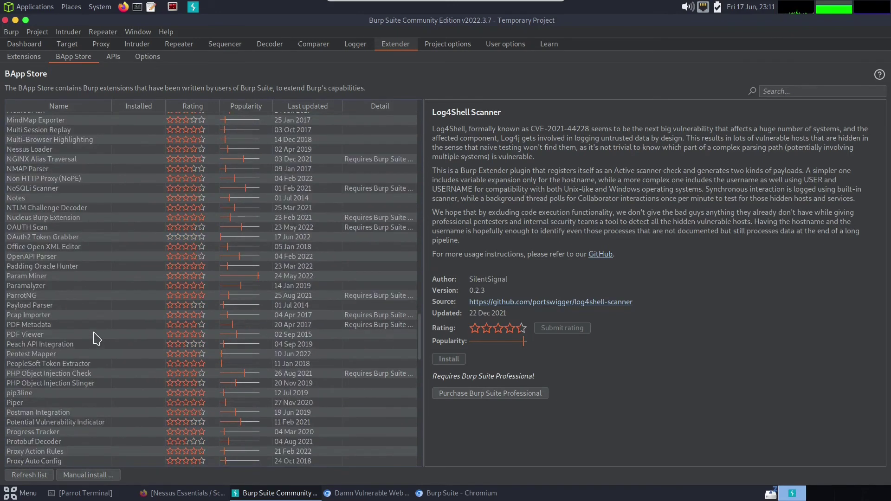
pyautogui.scroll(-7, 95, 338)
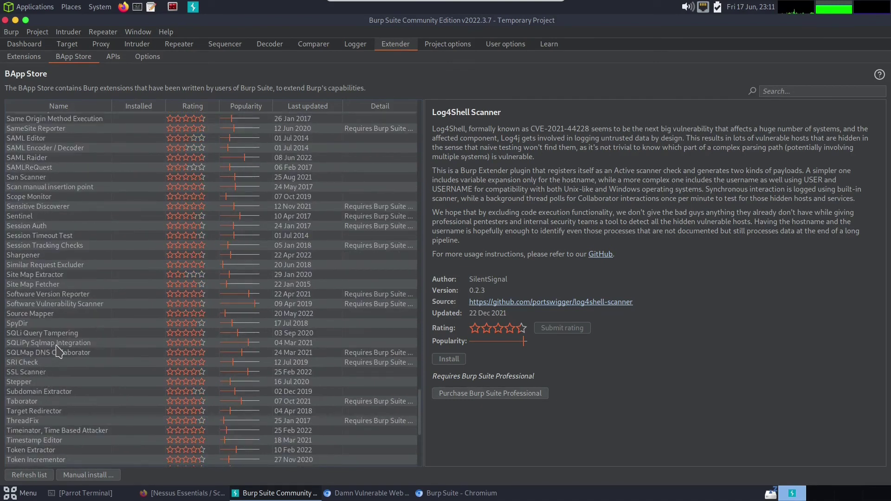
pyautogui.scroll(-2, 77, 374)
pyautogui.scroll(-5, 123, 379)
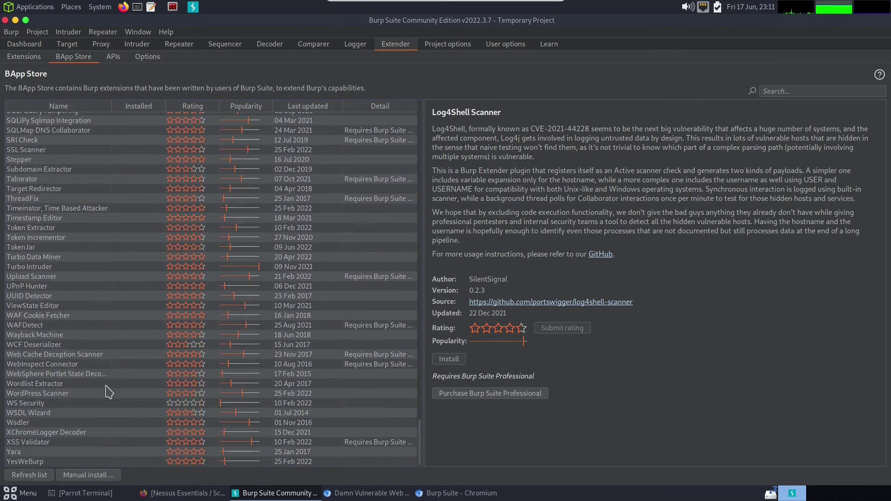
pyautogui.scroll(15, 81, 345)
pyautogui.scroll(20, 81, 346)
pyautogui.scroll(12, 81, 343)
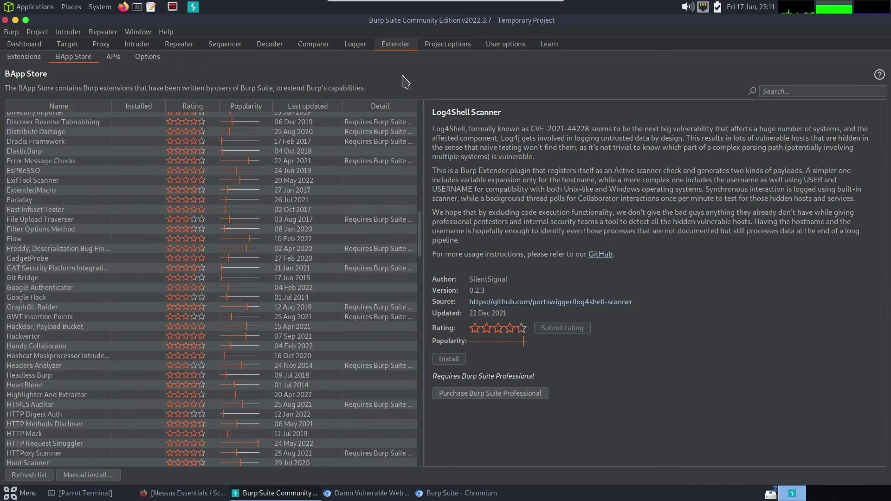
# Review the project options for miscellaneous settings and for connections, from platform authentication to out-of-scope requests.
pyautogui.click(438, 46)
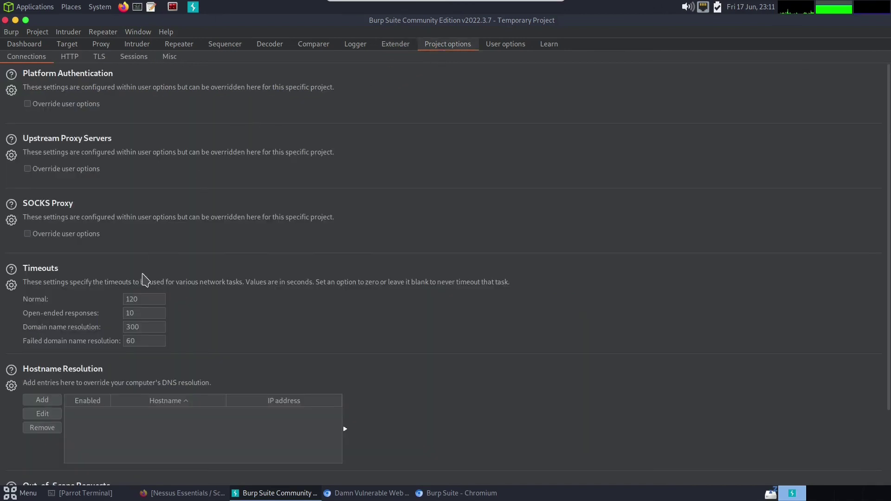
pyautogui.click(175, 57)
pyautogui.scroll(-3, 155, 238)
pyautogui.scroll(3, 154, 264)
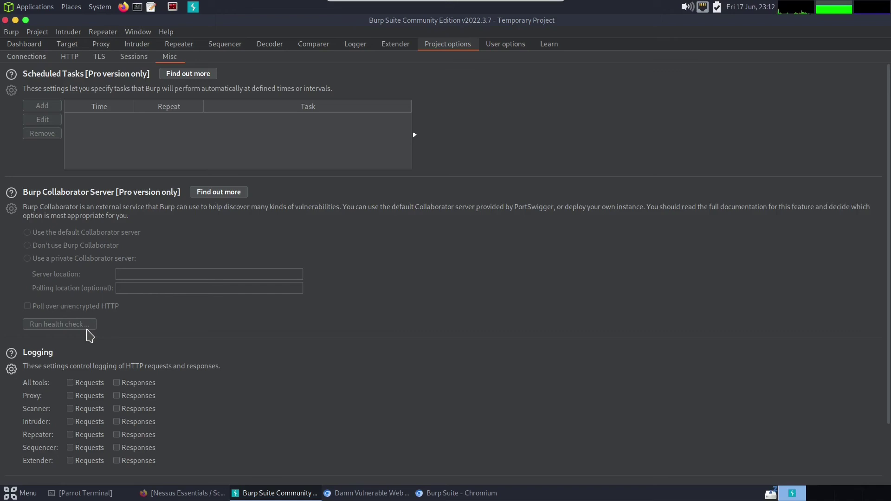
pyautogui.click(31, 61)
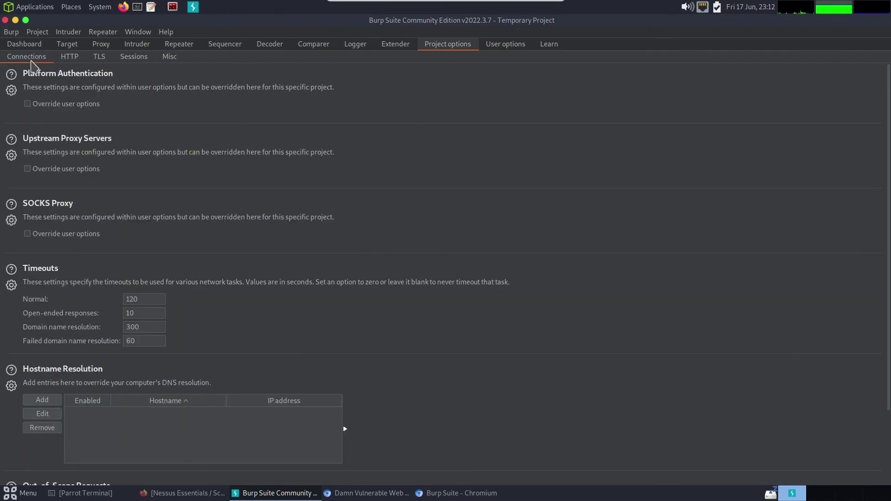
pyautogui.scroll(-3, 194, 237)
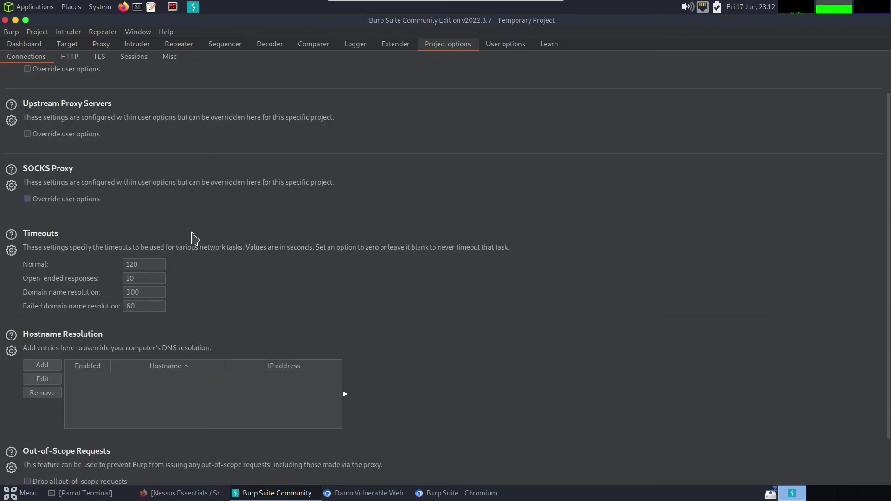
pyautogui.scroll(-3, 208, 264)
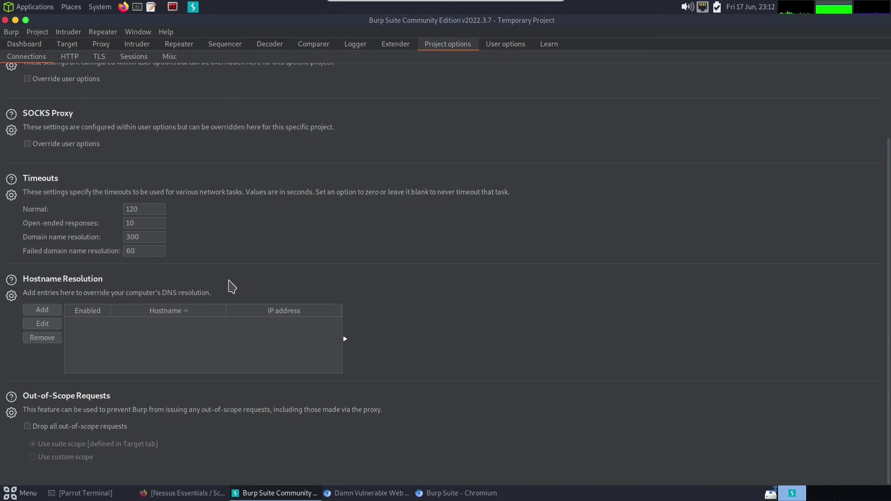
pyautogui.scroll(3, 232, 285)
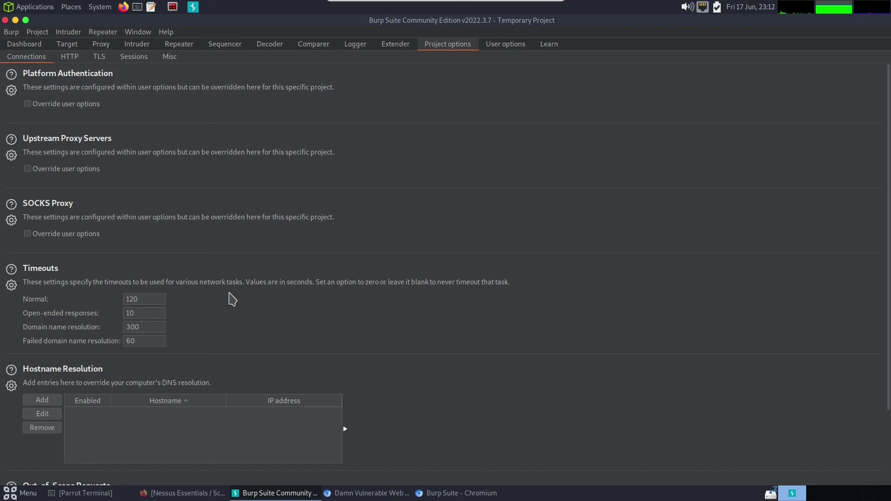
# Review the user-level connection settings and the Learn resources, ending on the Dashboard.
pyautogui.click(492, 47)
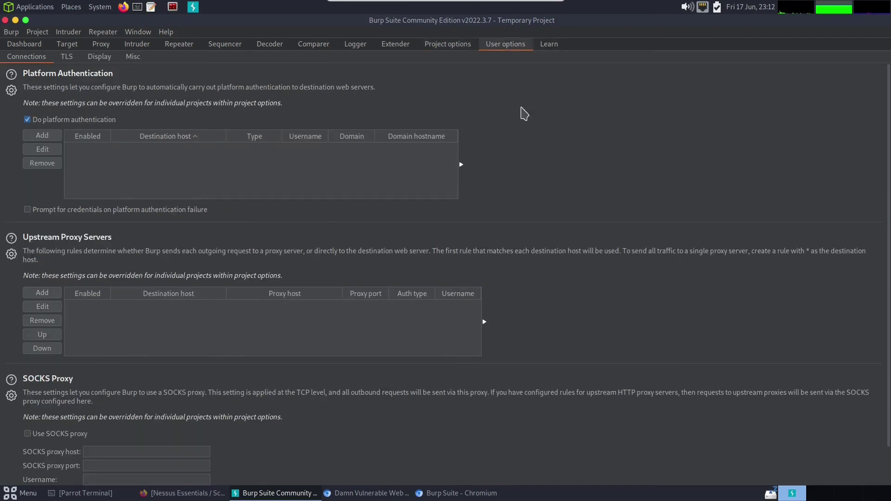
pyautogui.scroll(-2, 260, 322)
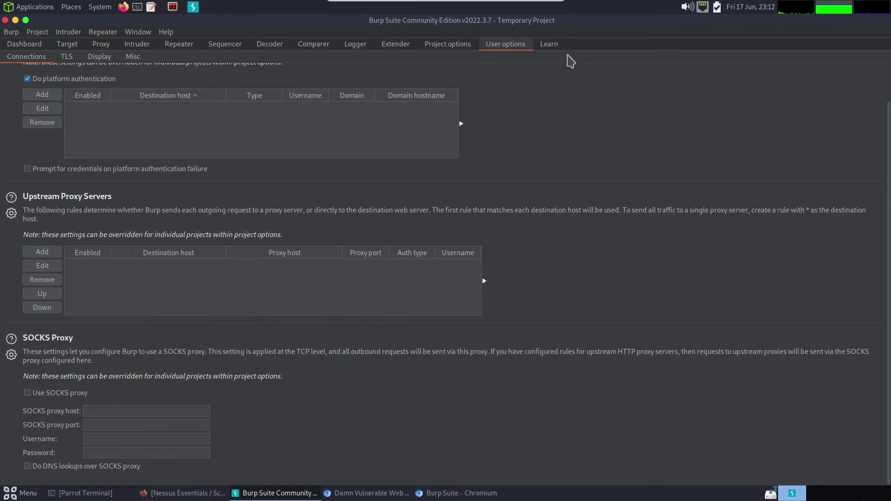
pyautogui.click(549, 45)
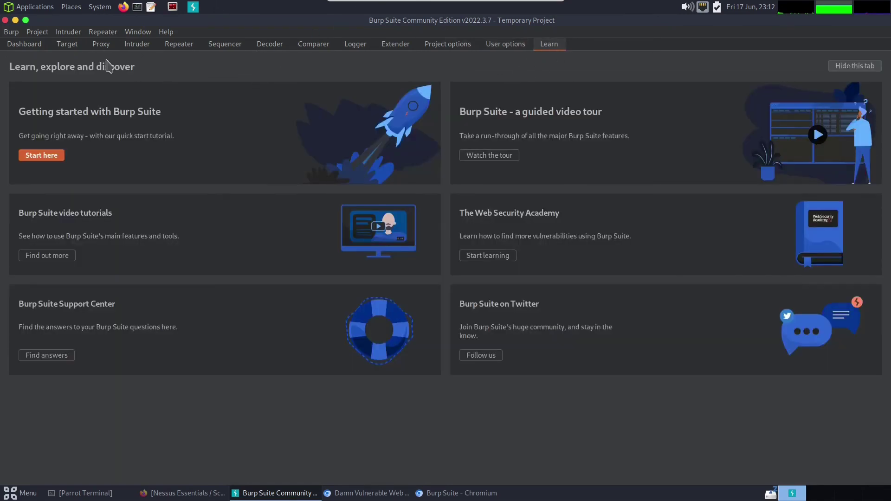
pyautogui.click(44, 48)
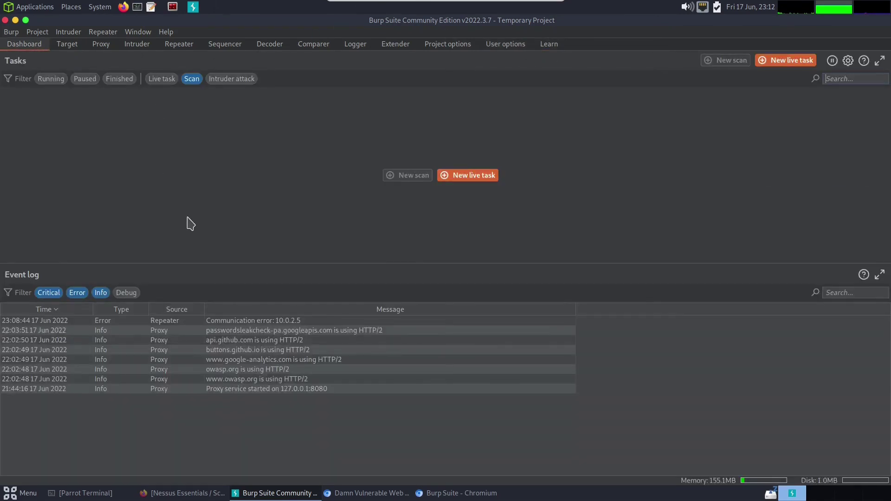